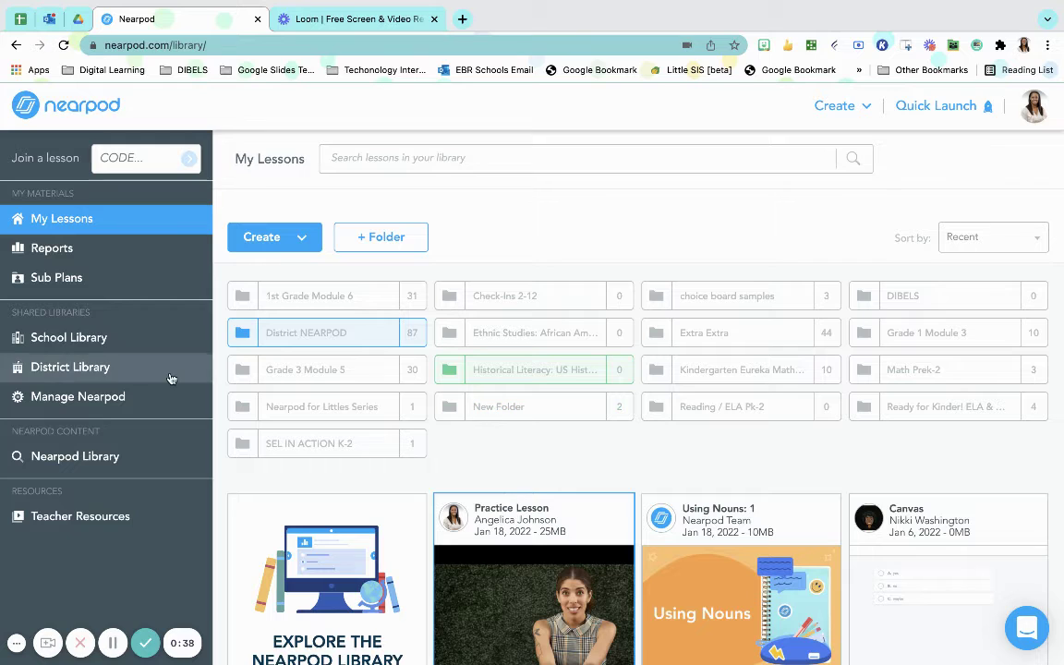
- Open the Create menu in My Lessons to show the Lesson, Video, Activity and Google Slides options
{"action": "left_click", "coordinate": [303, 241]}
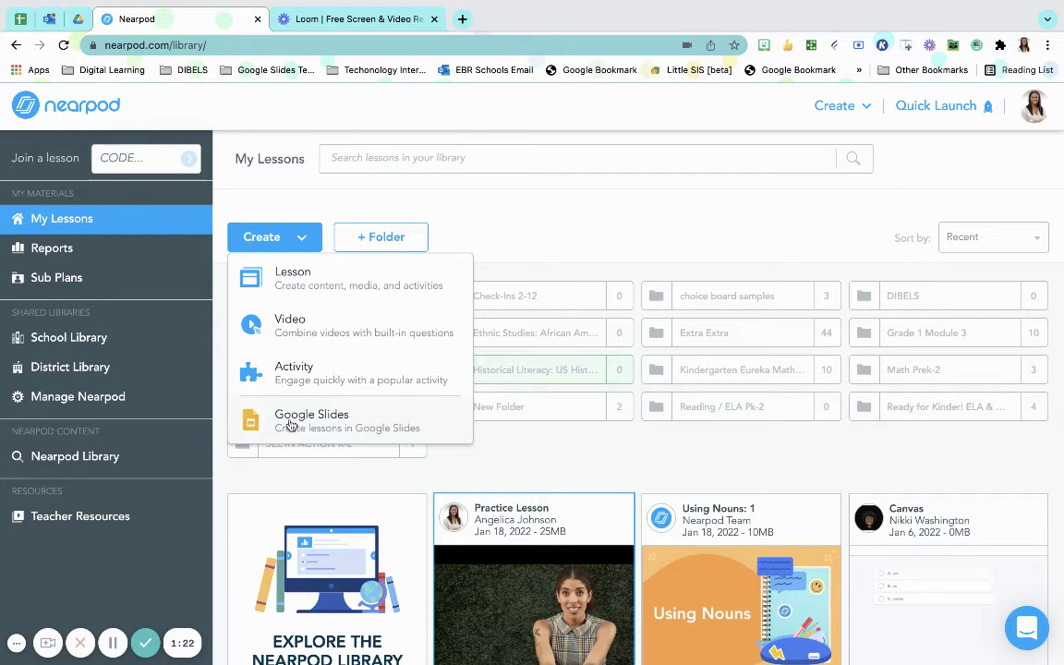
- Start a new lesson and retitle it from 'Untitled Lesson (7)' to 'Practice Lesson #2'
{"action": "left_click", "coordinate": [319, 290]}
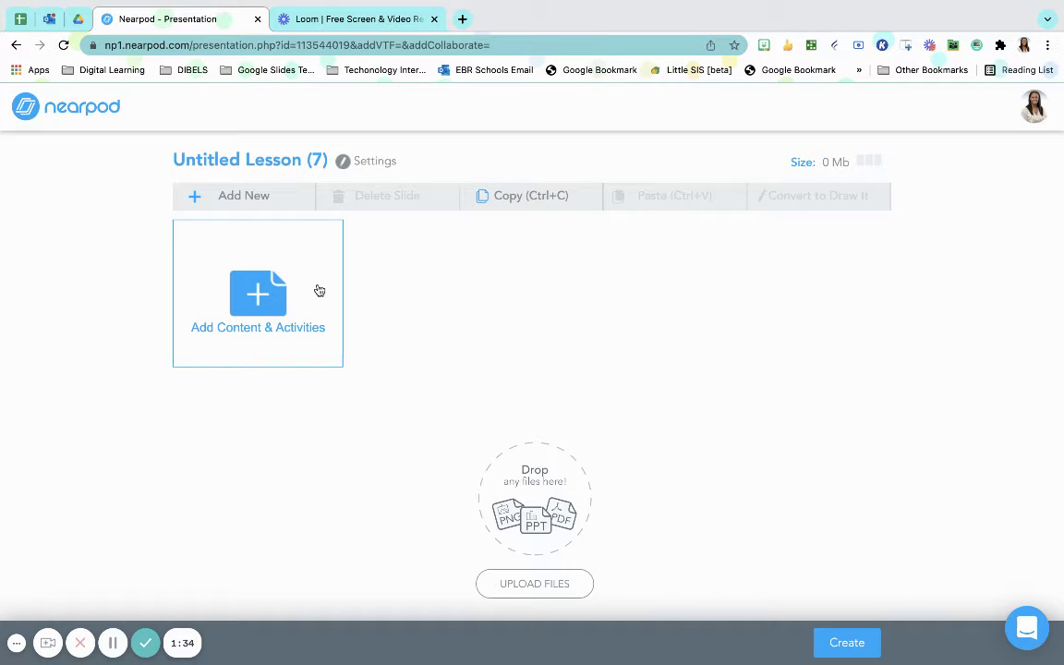
{"action": "left_click", "coordinate": [276, 164]}
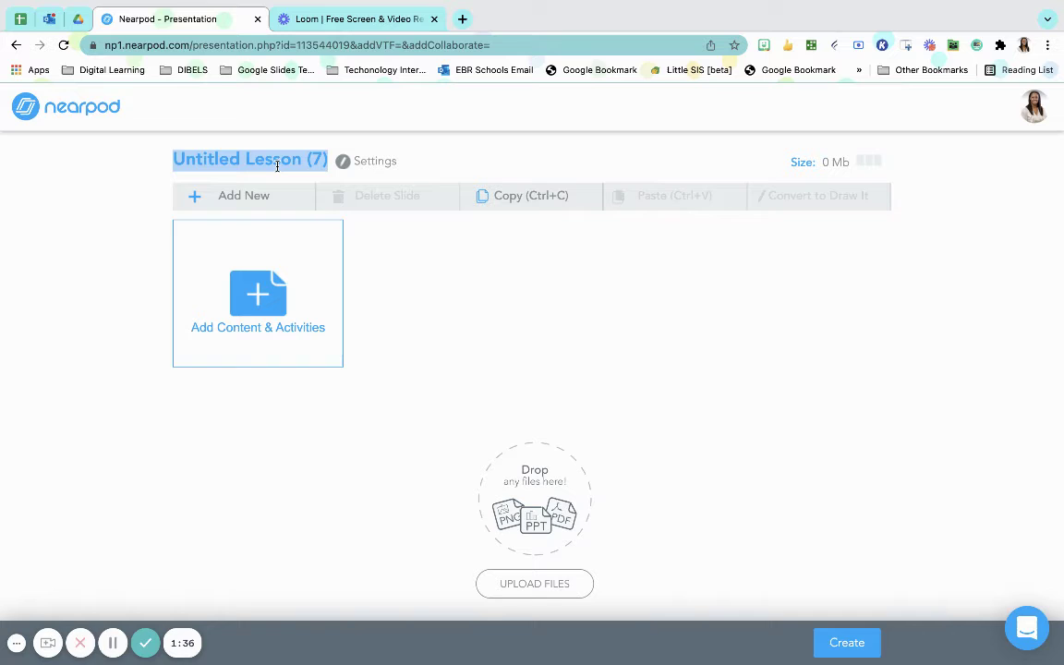
{"action": "type", "text": "Pra"}
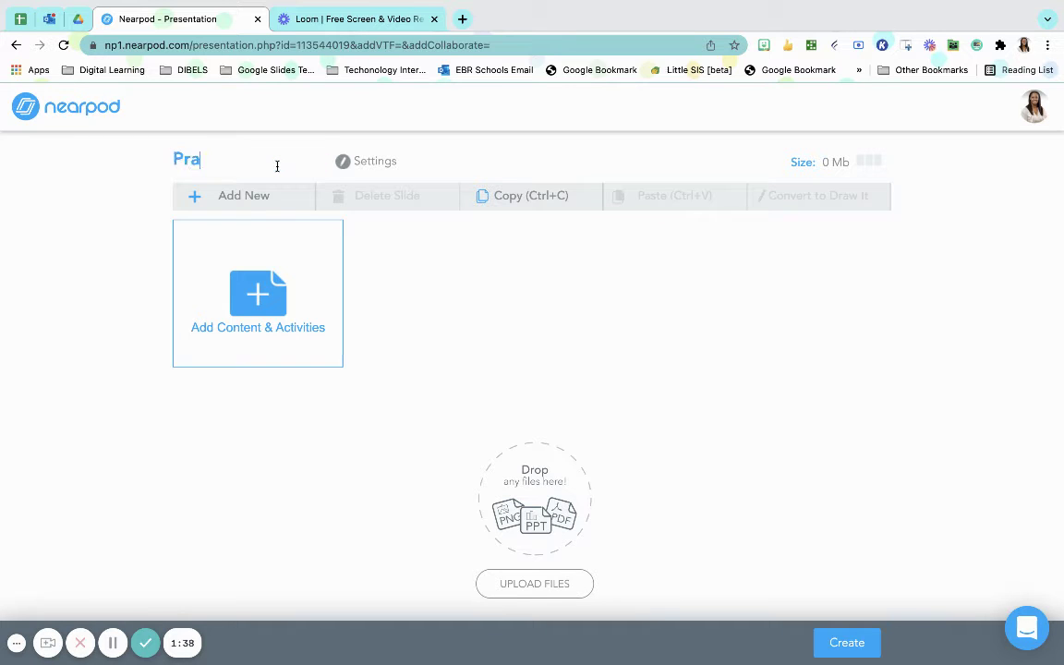
{"action": "type", "text": "ctice Lesson #2"}
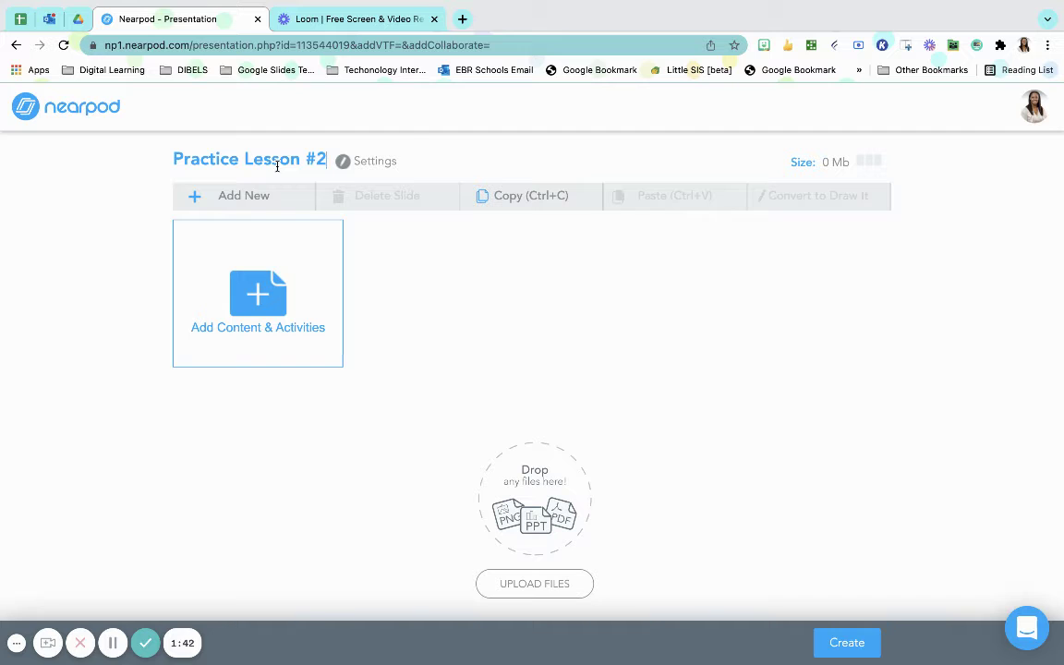
{"action": "key", "text": "Return"}
{"action": "left_click", "coordinate": [384, 168]}
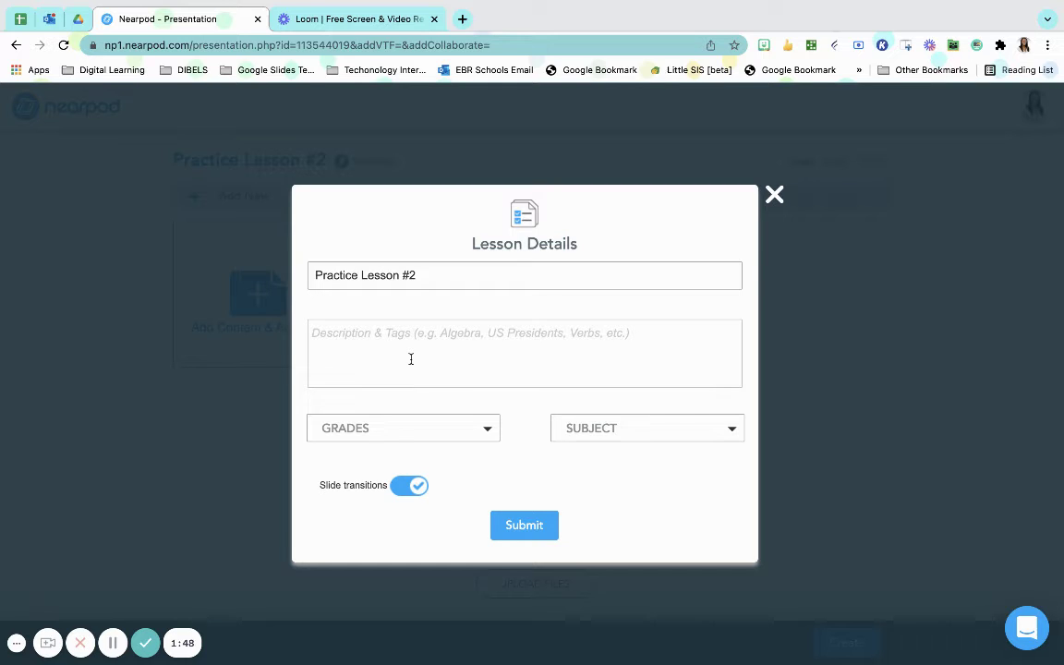
{"action": "left_click", "coordinate": [440, 431]}
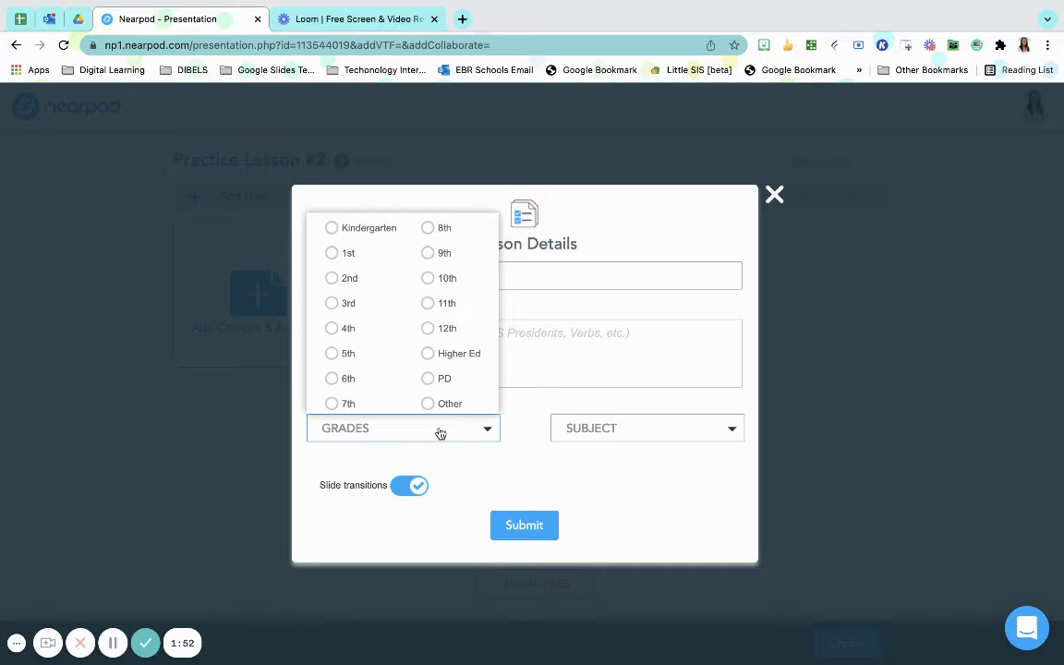
{"action": "left_click", "coordinate": [662, 444]}
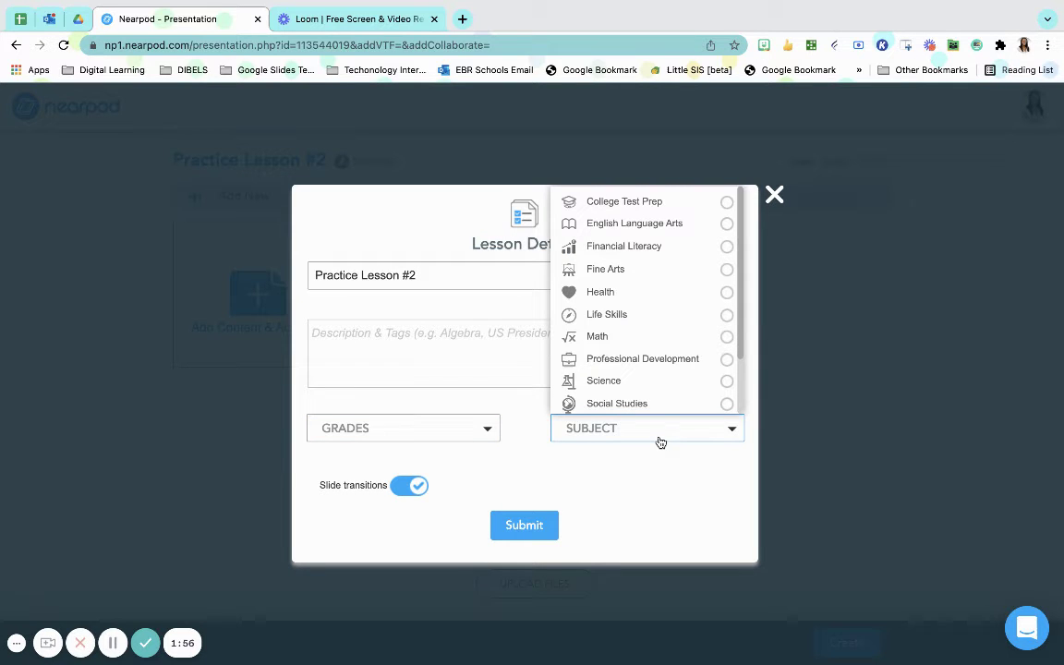
{"action": "left_click", "coordinate": [775, 197]}
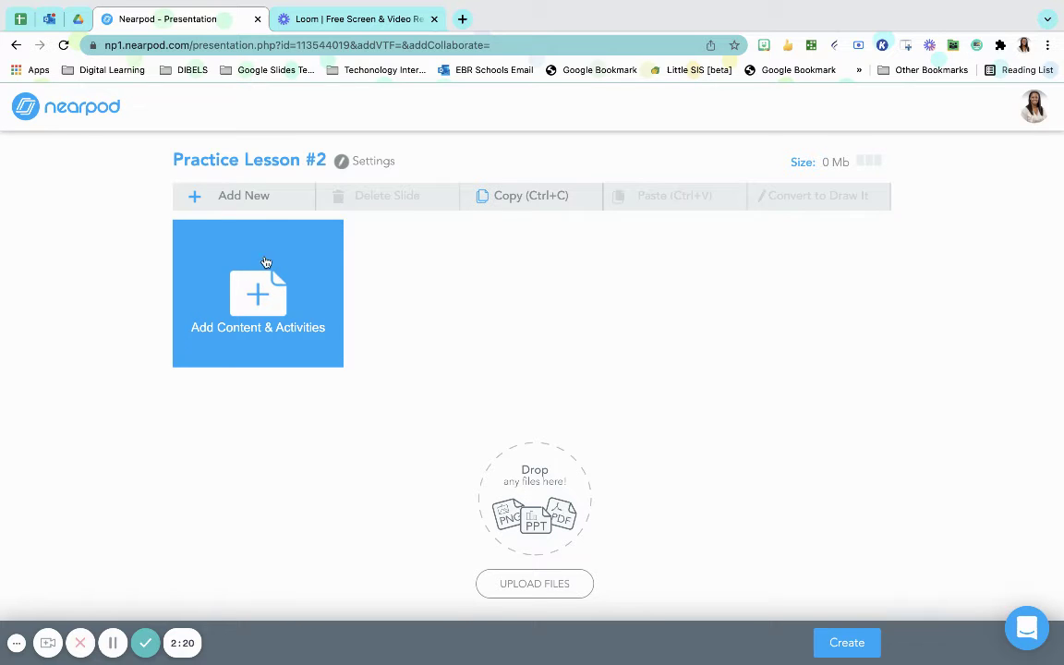
- Bring up Add Content & Activities and browse both tabs, ending on the Activities list
{"action": "left_click", "coordinate": [255, 298]}
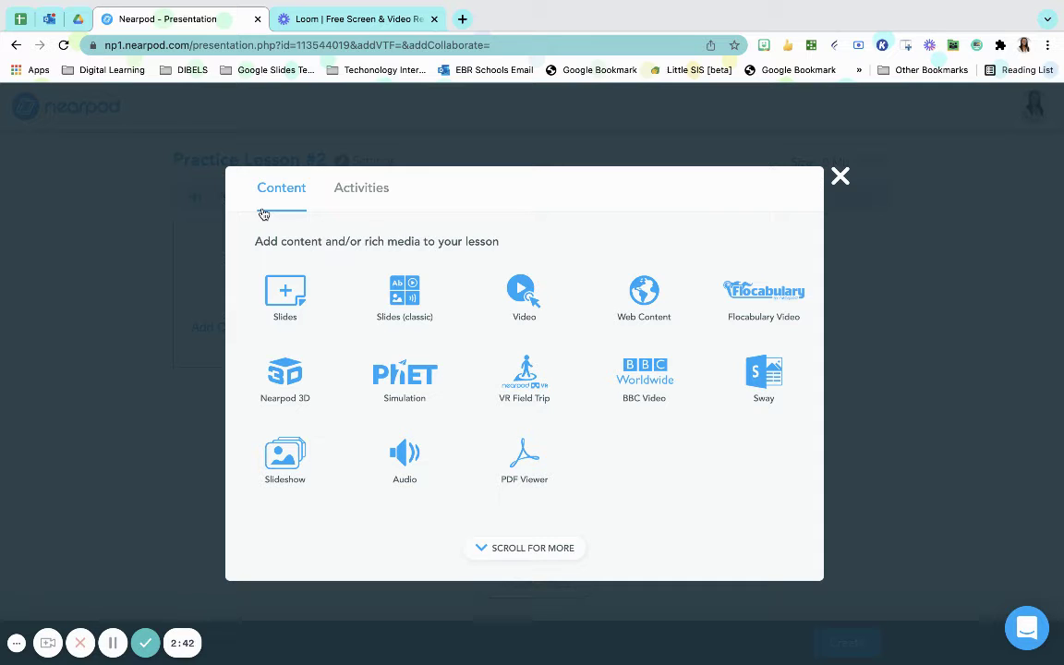
{"action": "left_click", "coordinate": [339, 197]}
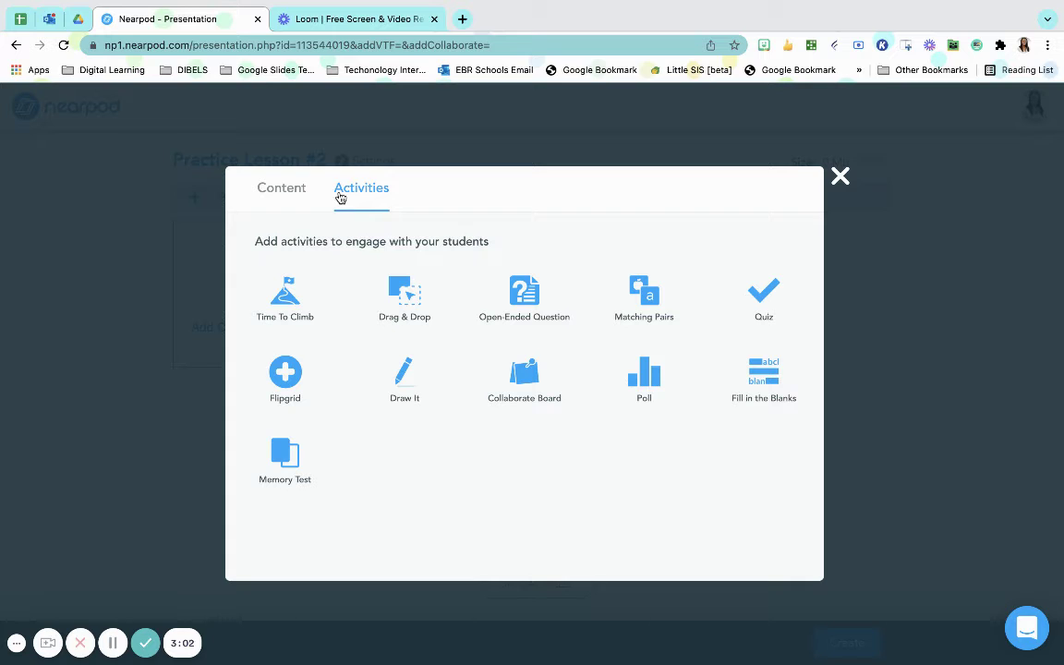
{"action": "left_click", "coordinate": [274, 198]}
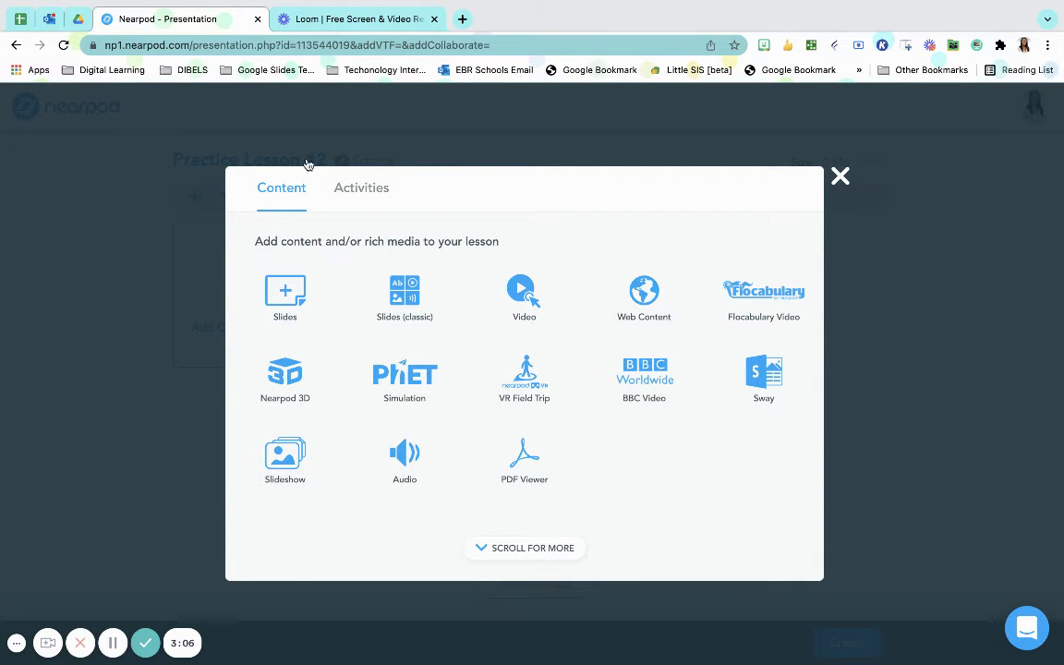
{"action": "left_click", "coordinate": [360, 191]}
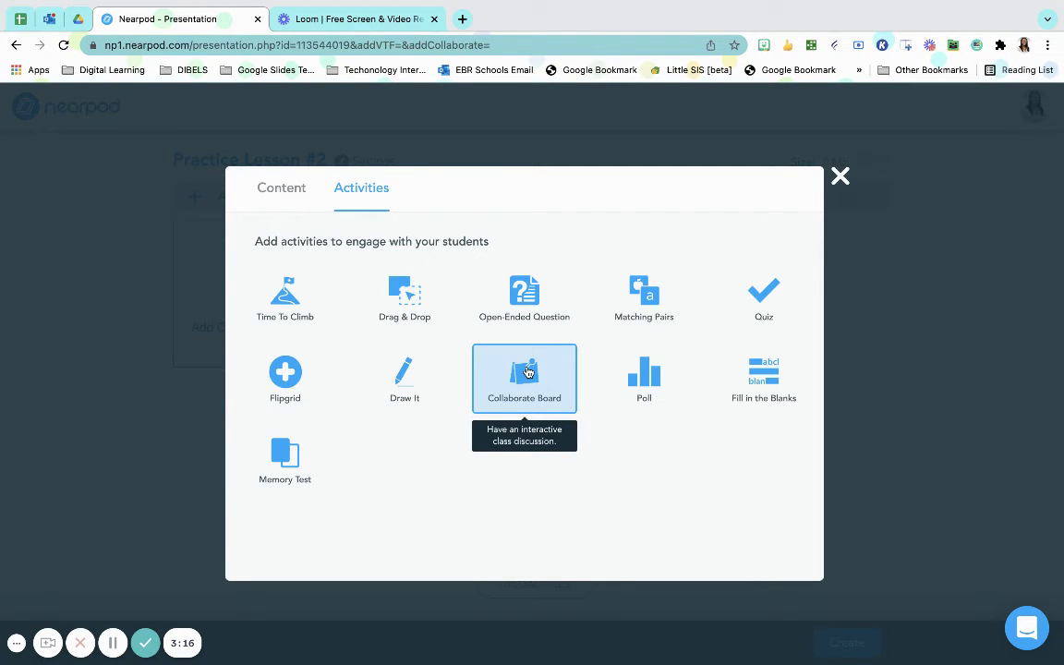
- Add a black-chalkboard Collaborate Board 'Food' asking what students would eat every day, and save it
{"action": "left_click", "coordinate": [503, 372]}
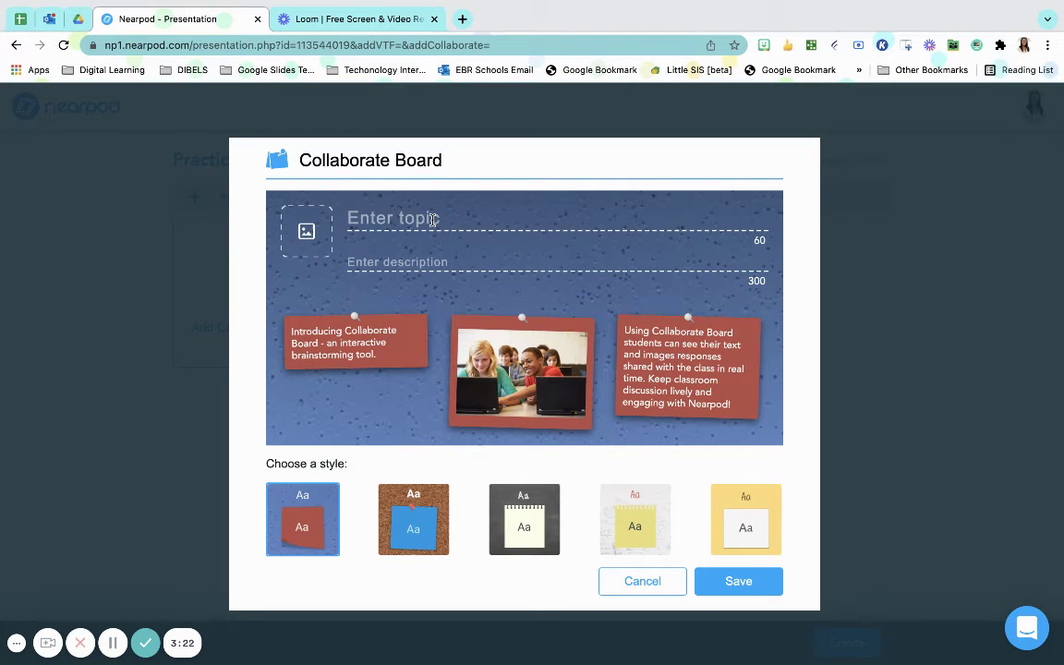
{"action": "type", "text": "Food "}
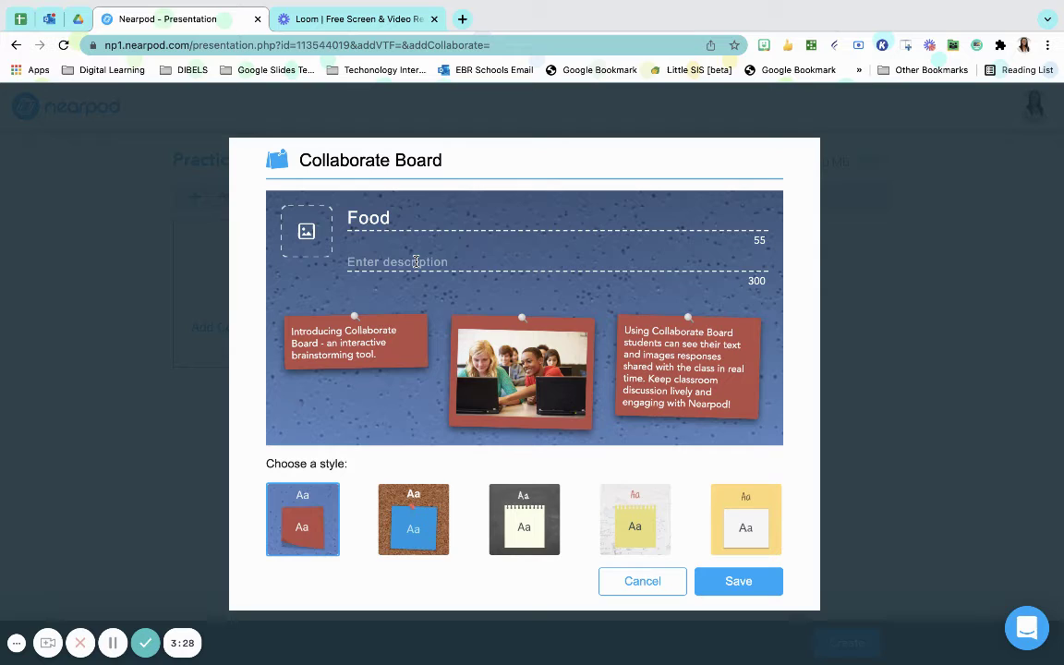
{"action": "type", "text": "Tell somet"}
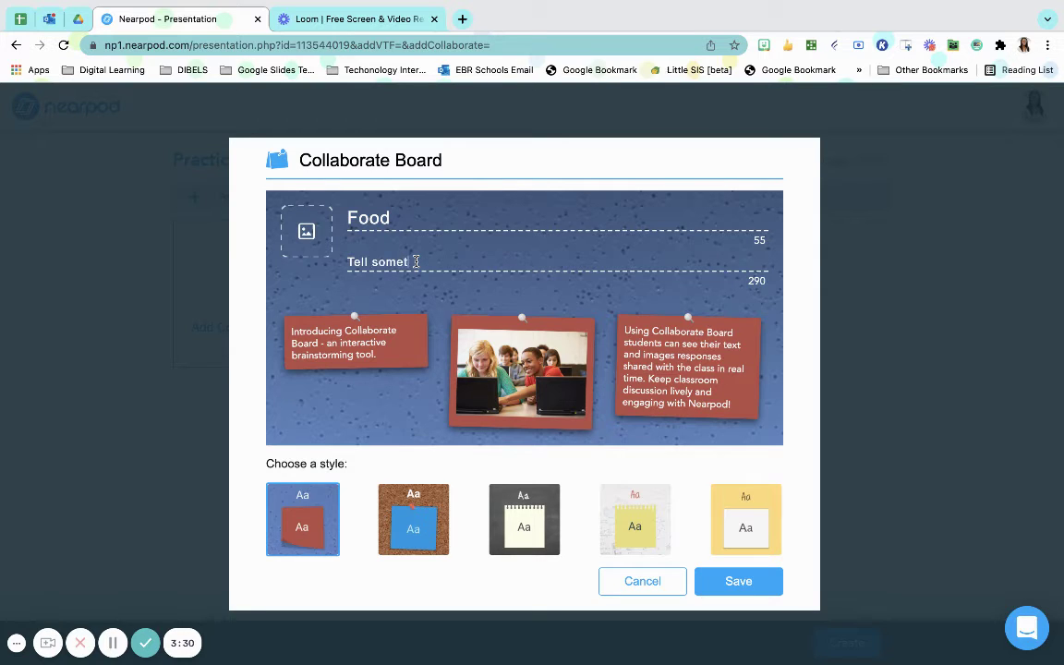
{"action": "type", "text": "hing that you like"}
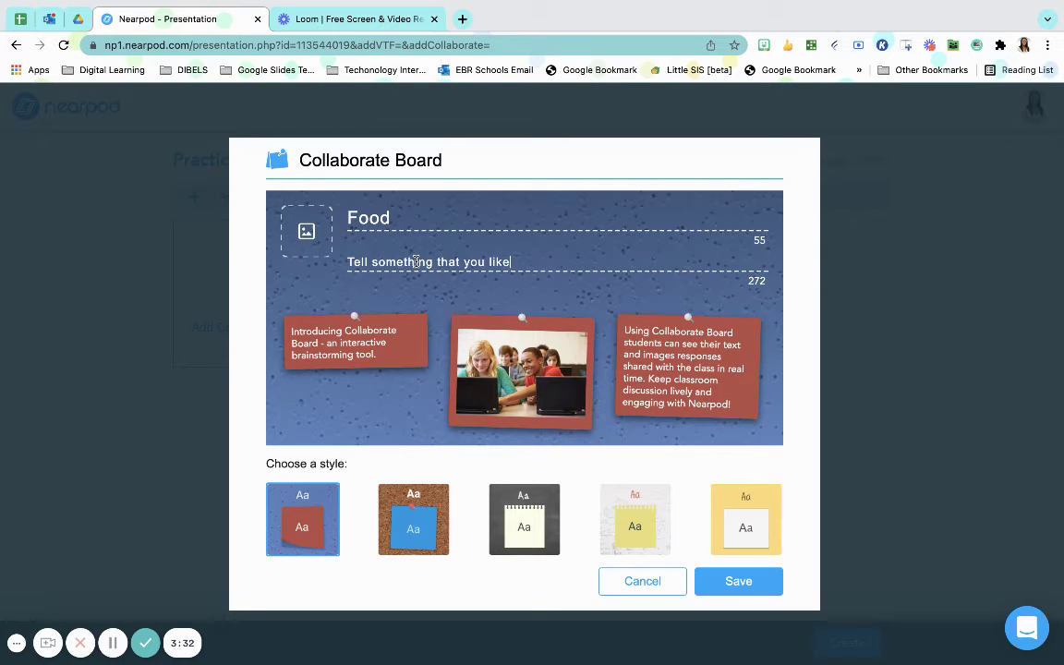
{"action": "type", "text": " to eat and would ea"}
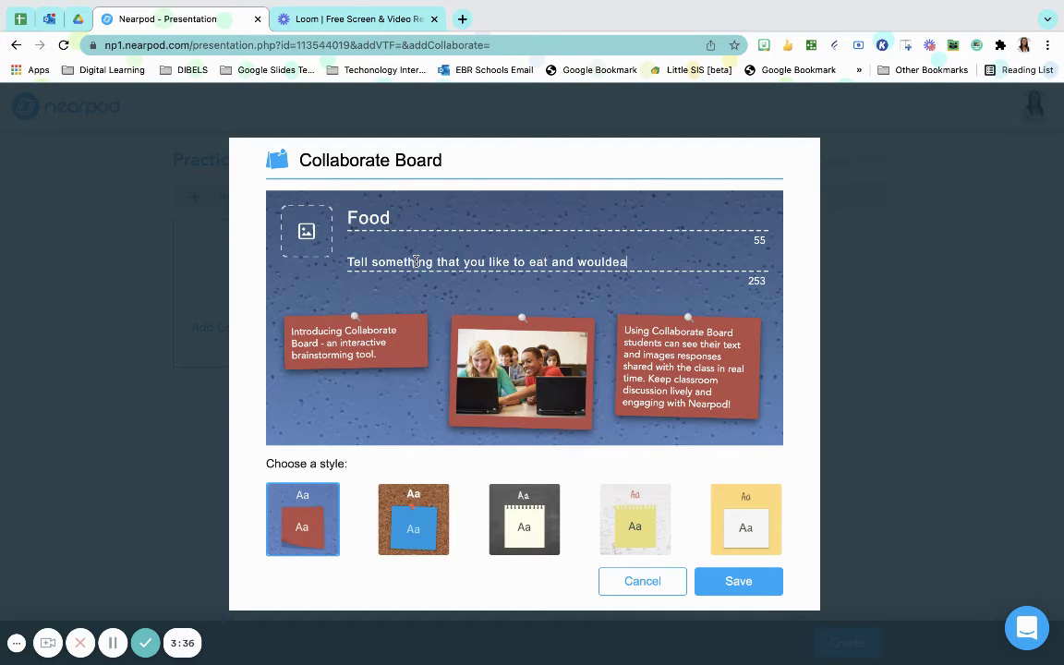
{"action": "type", "text": "t everyday."}
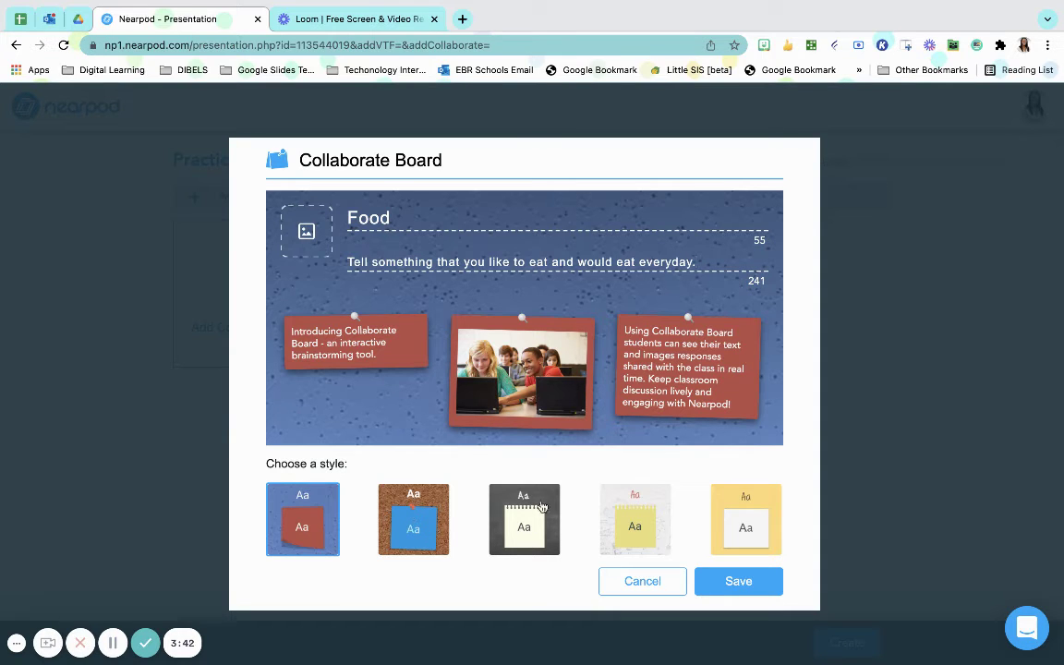
{"action": "left_click", "coordinate": [425, 524]}
{"action": "left_click", "coordinate": [493, 506]}
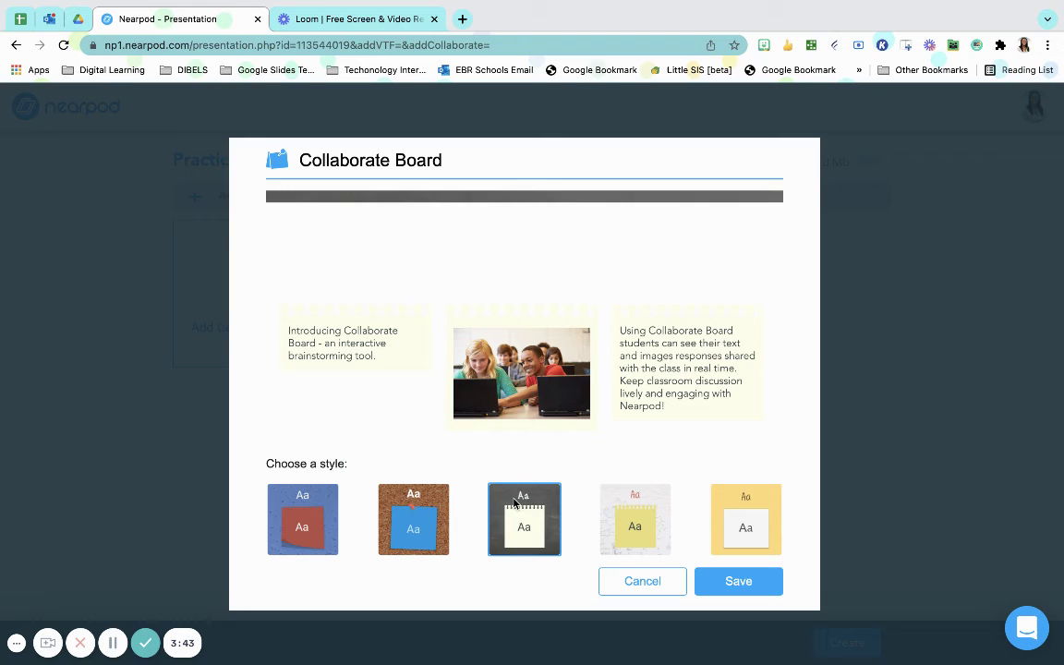
{"action": "left_click", "coordinate": [746, 590]}
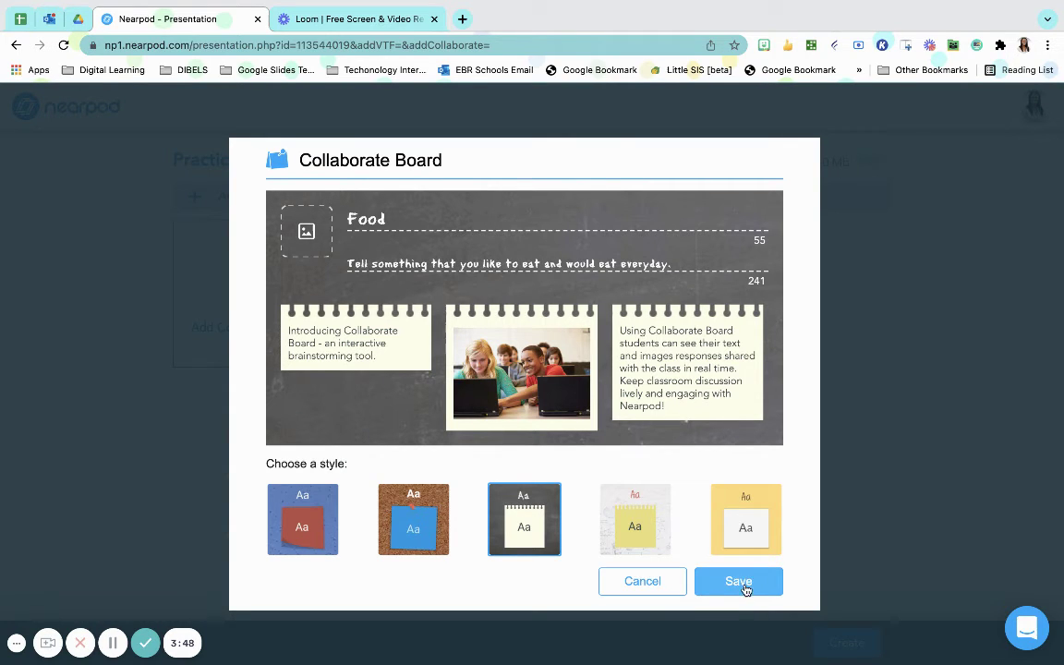
{"action": "left_click", "coordinate": [746, 589]}
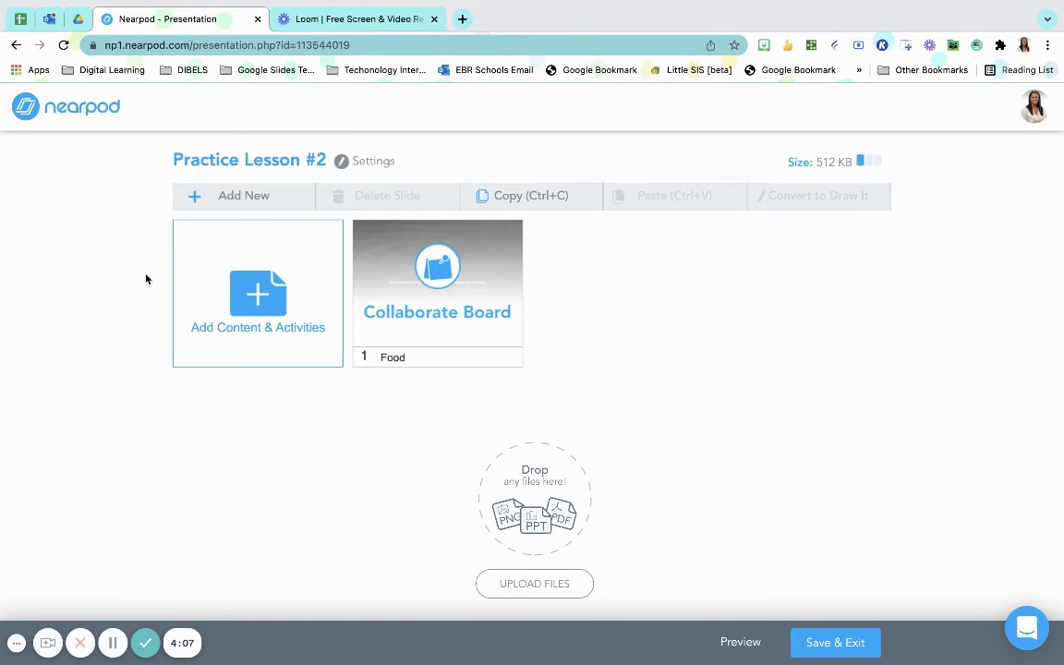
- Choose Video from the Content options to reach the Video Library
{"action": "left_click", "coordinate": [249, 315]}
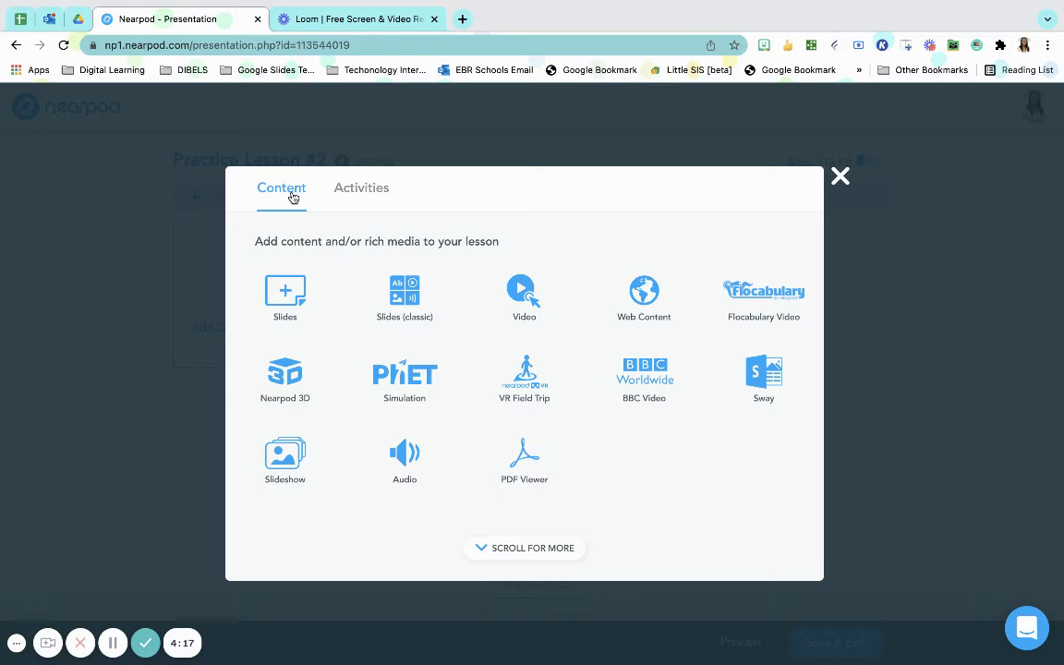
{"action": "left_click", "coordinate": [521, 309]}
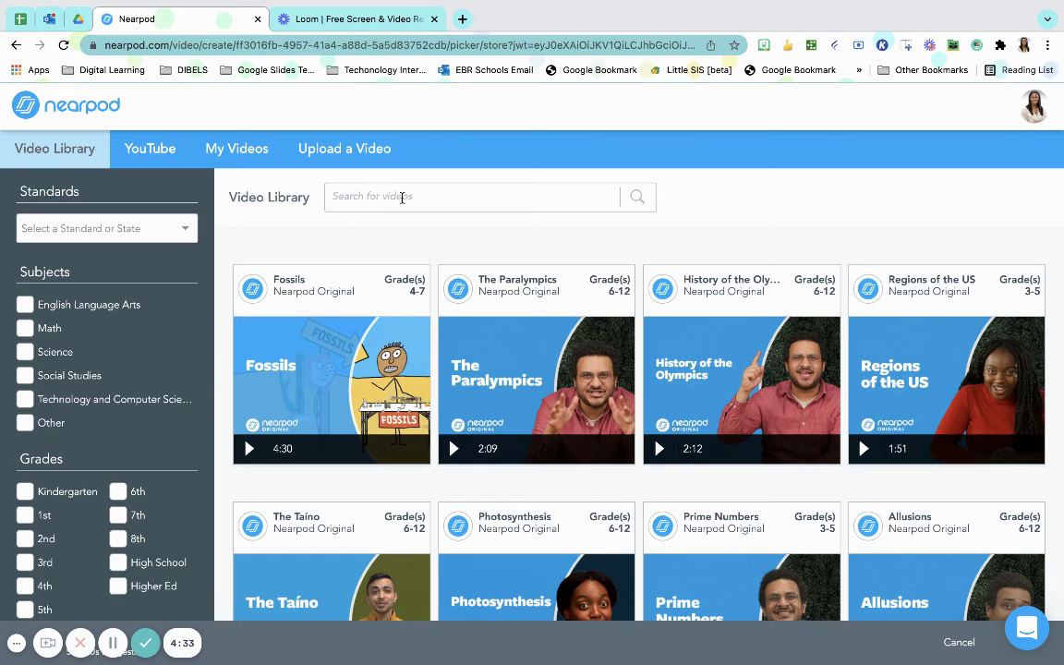
- Search the Video Library for 'food' and pick 'Why Spicy Food Tastes Hot'
{"action": "left_click", "coordinate": [402, 197]}
{"action": "type", "text": "food"}
{"action": "key", "text": "Return"}
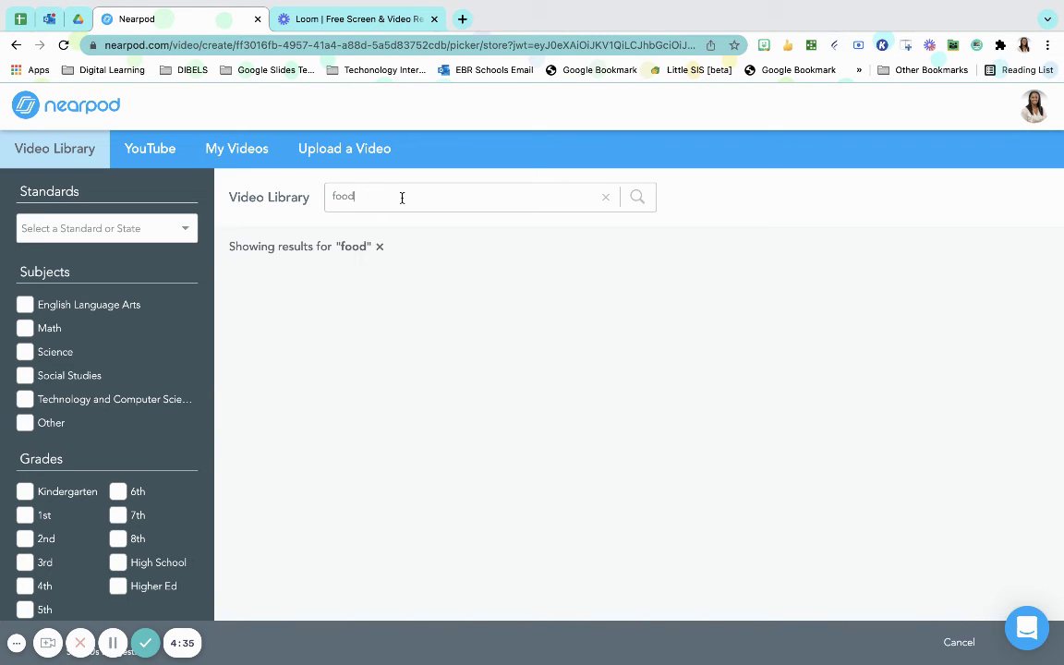
{"action": "mouse_move", "coordinate": [277, 372]}
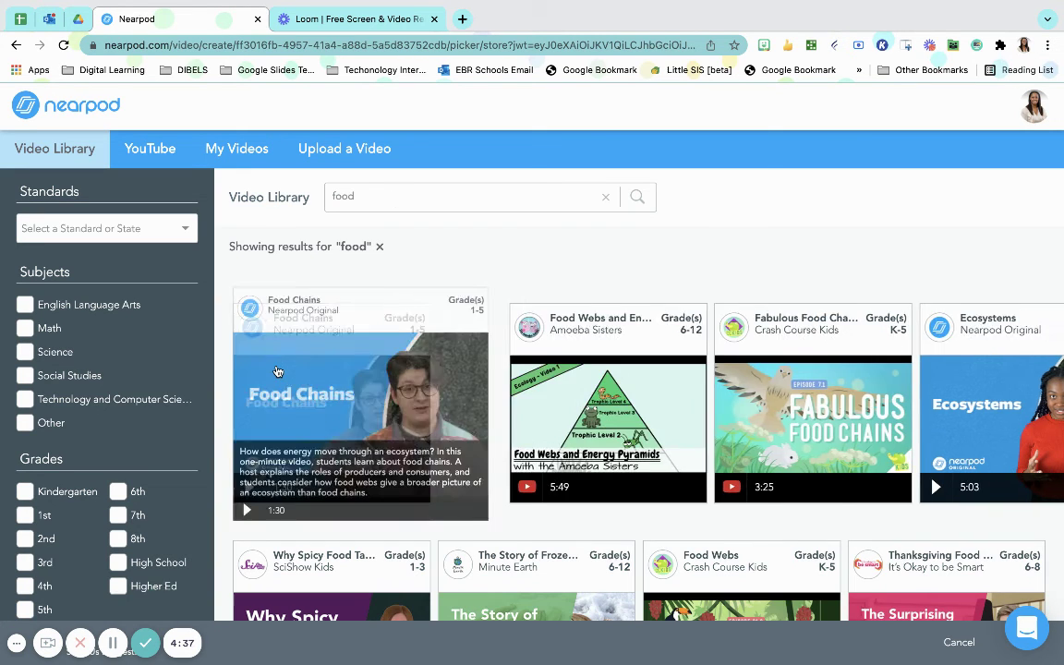
{"action": "scroll", "coordinate": [377, 391], "scroll_direction": "down", "scroll_amount": 2}
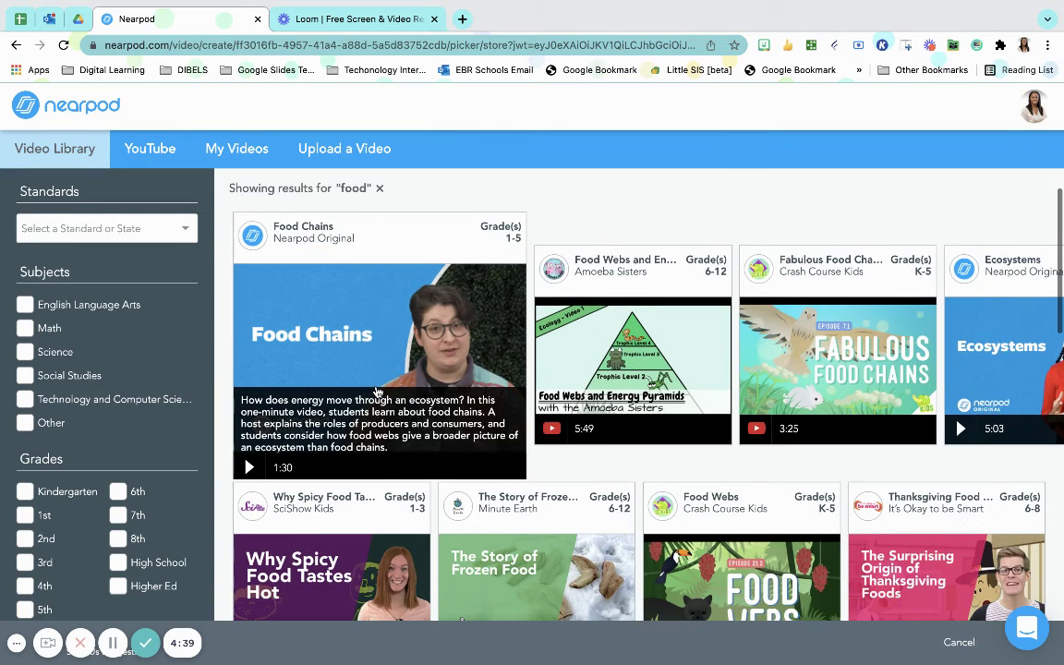
{"action": "mouse_move", "coordinate": [377, 392]}
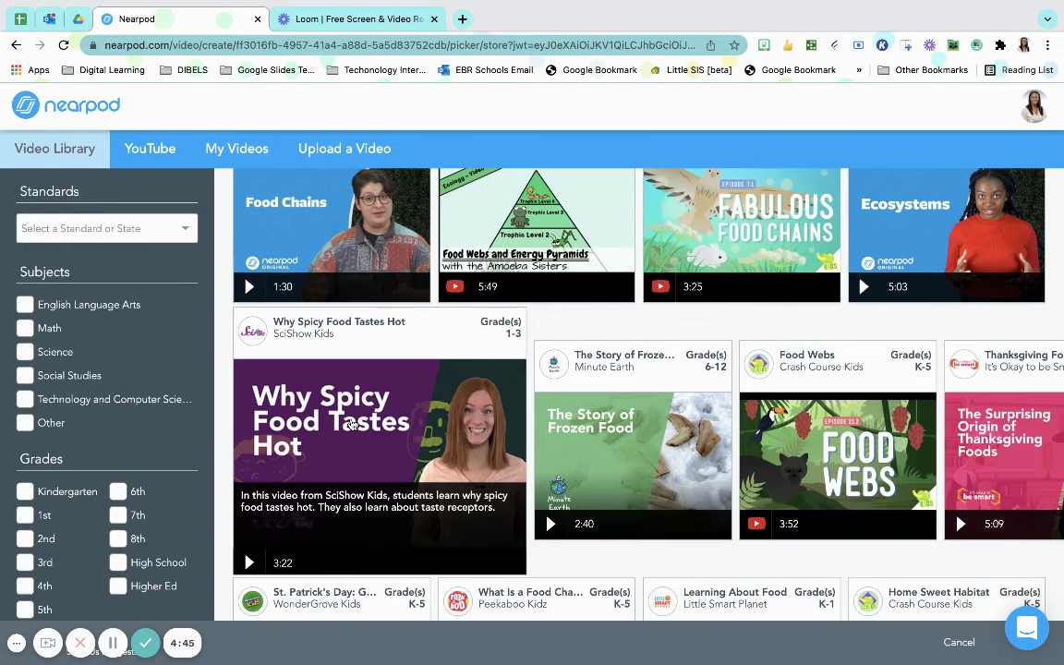
{"action": "left_click", "coordinate": [351, 424]}
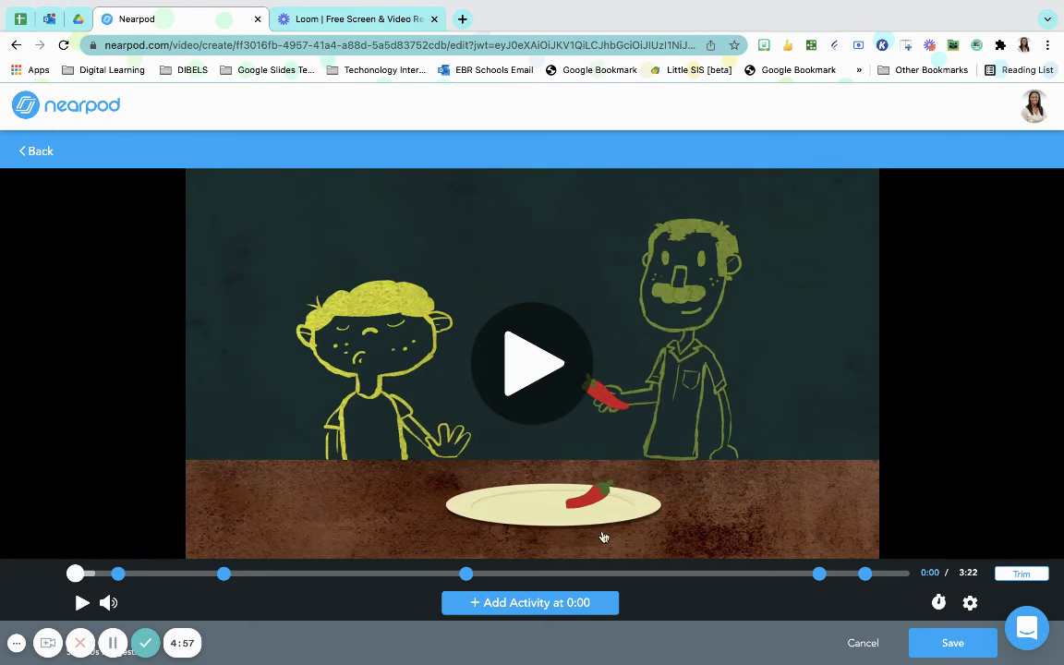
- Reopen the 1:34 open-ended question about naming the five flavors and save it again
{"action": "left_click", "coordinate": [968, 652]}
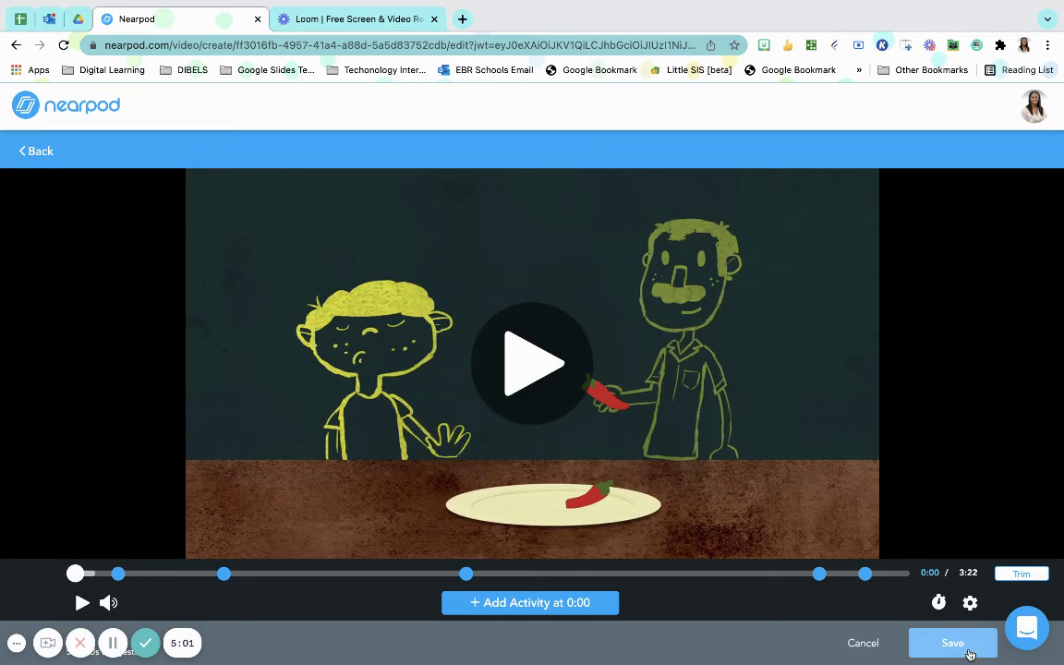
{"action": "mouse_move", "coordinate": [120, 585]}
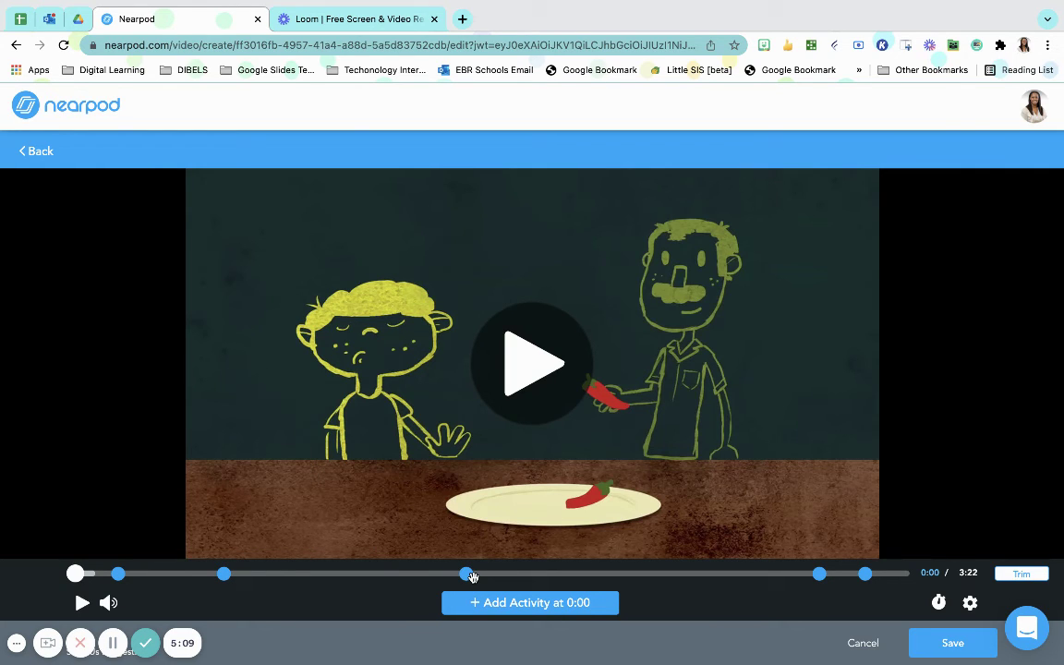
{"action": "mouse_move", "coordinate": [468, 578]}
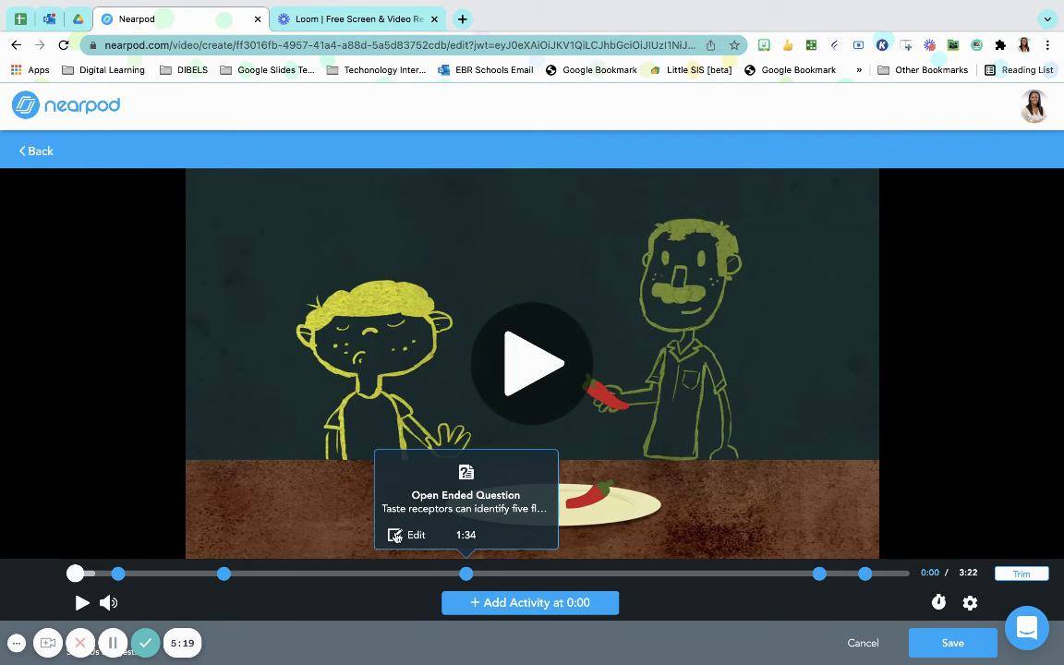
{"action": "left_click", "coordinate": [410, 536]}
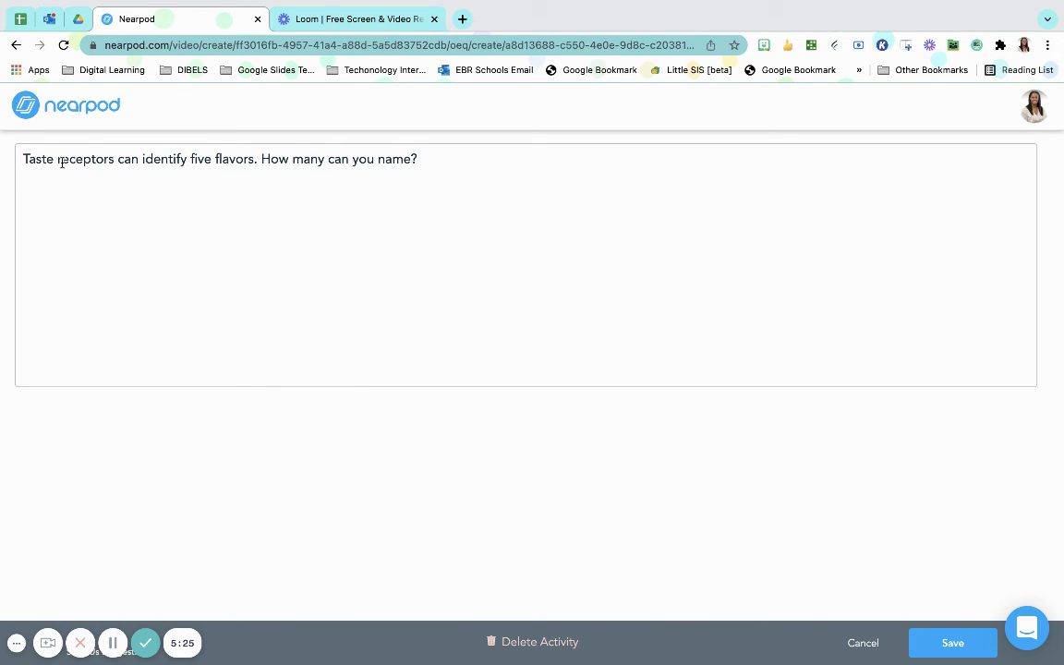
{"action": "left_click", "coordinate": [959, 647]}
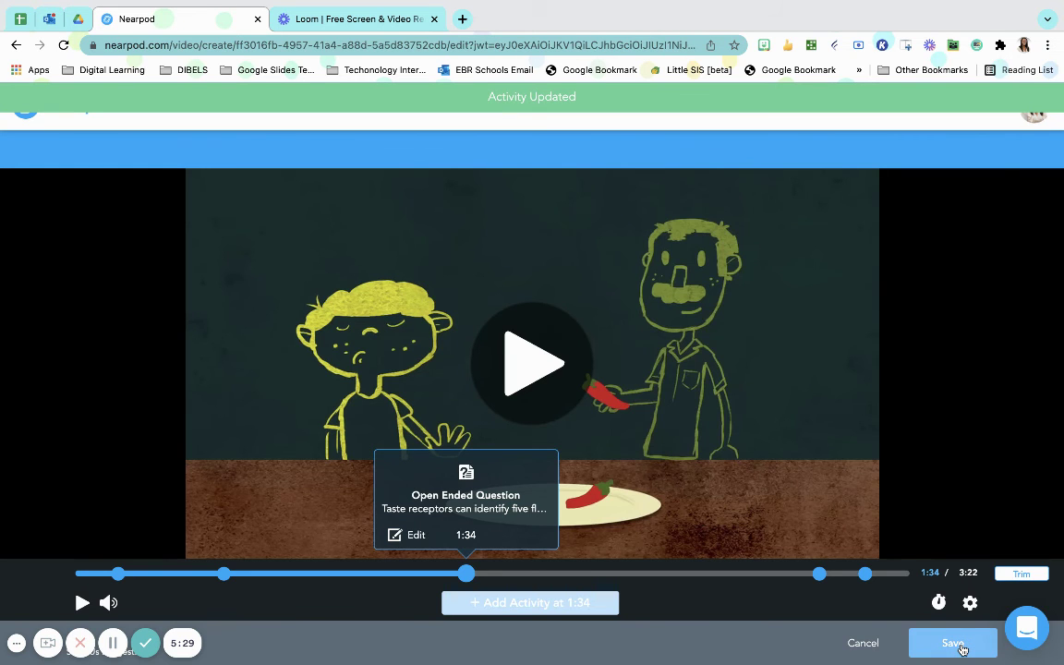
{"action": "mouse_move", "coordinate": [824, 578]}
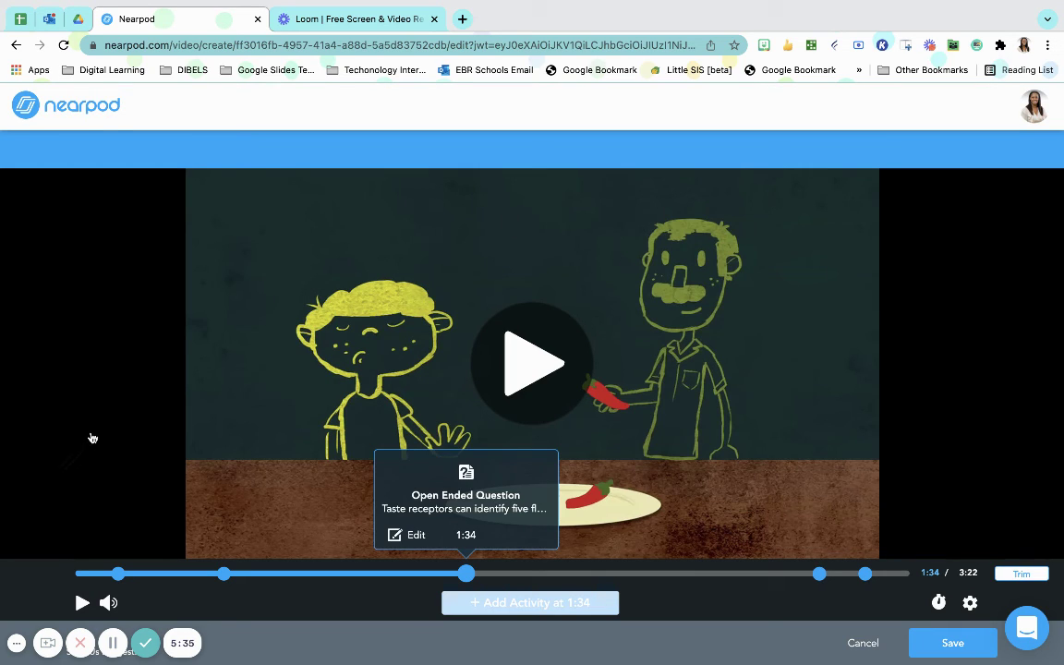
- Save the spicy food video into the lesson and drag it ahead of the Food board
{"action": "left_click", "coordinate": [956, 646]}
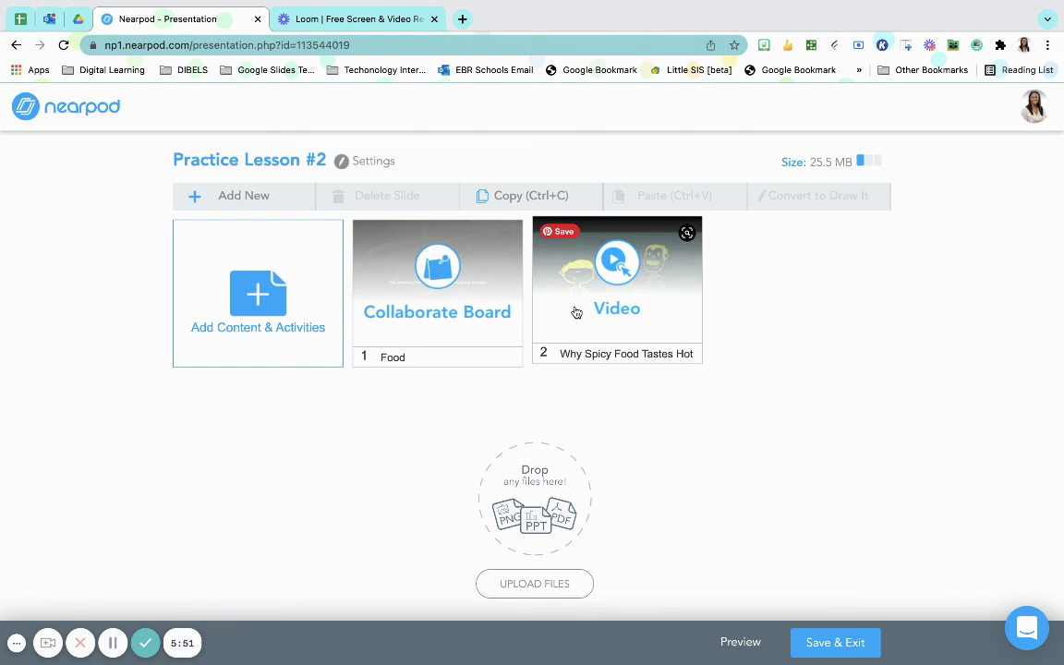
{"action": "left_click_drag", "start_coordinate": [566, 307], "coordinate": [375, 319]}
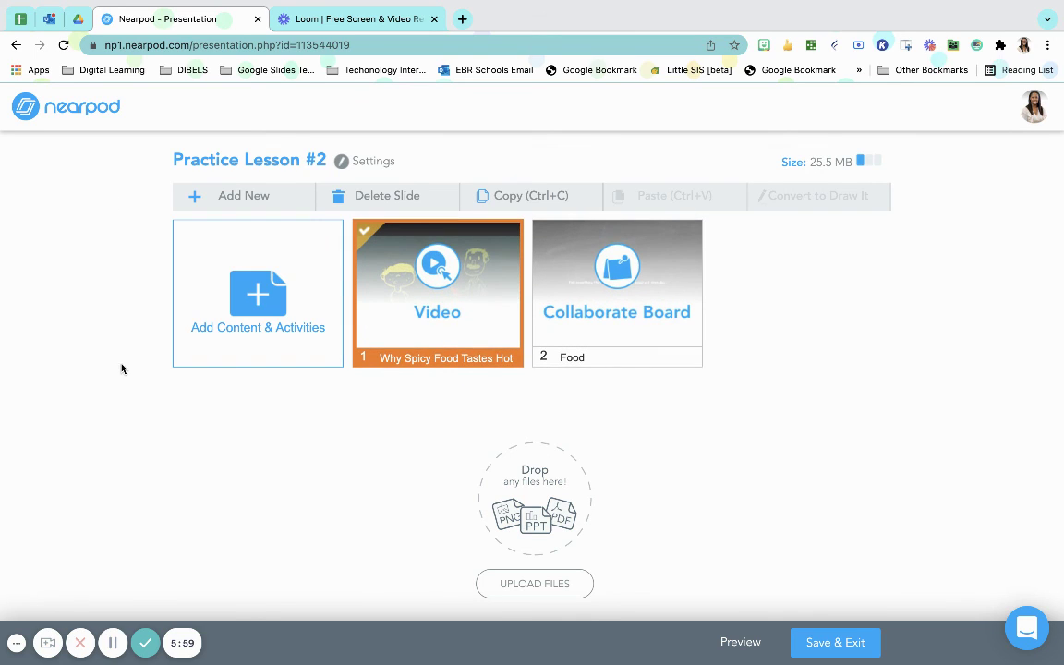
- Save and exit Practice Lesson #2, then locate it at 26MB in My Lessons
{"action": "left_click", "coordinate": [831, 644]}
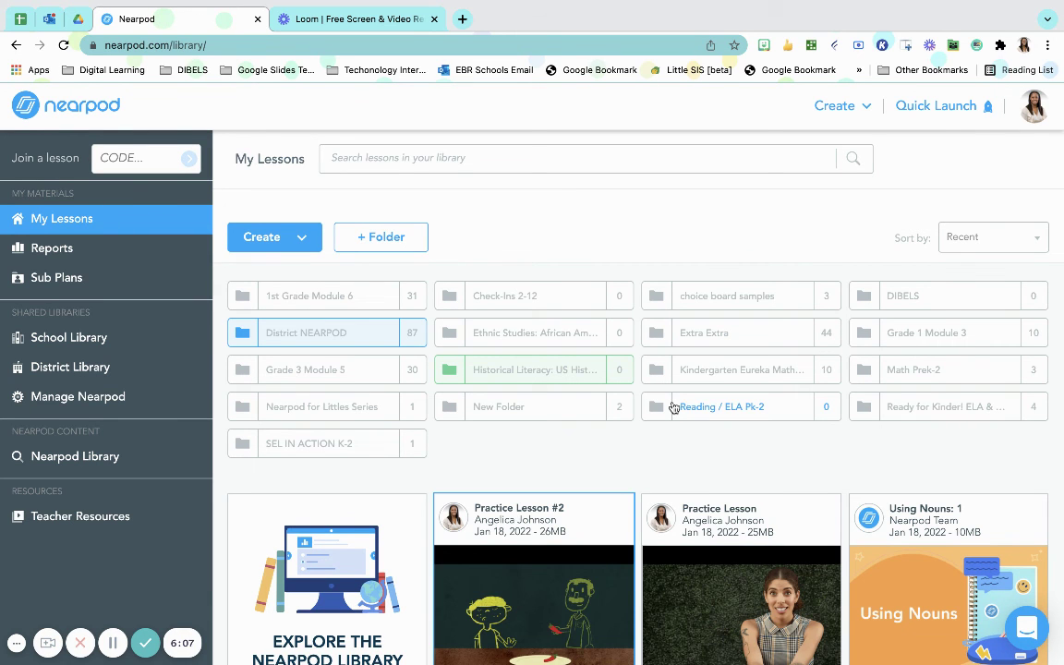
{"action": "scroll", "coordinate": [674, 408], "scroll_direction": "down", "scroll_amount": 3}
{"action": "mouse_move", "coordinate": [508, 255]}
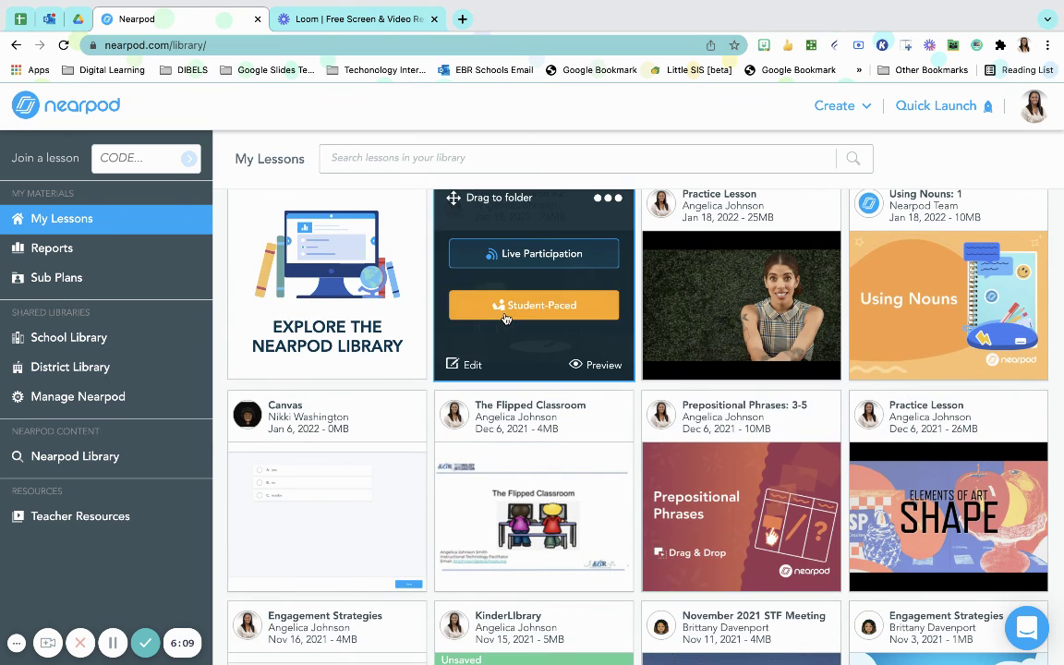